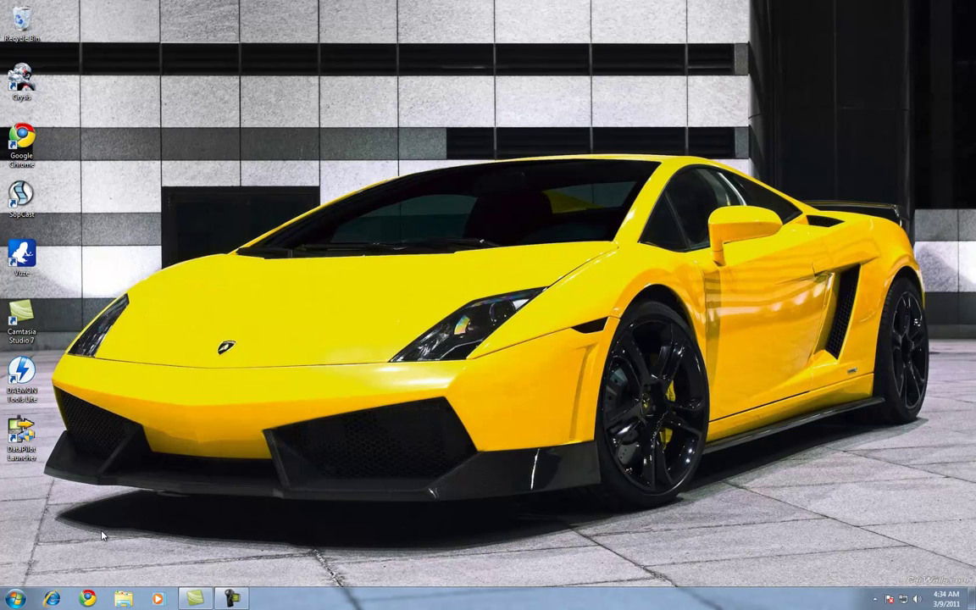
- Launch Chrome and load ubuntu.com, correcting a misspelled address first
left_click(88, 599)
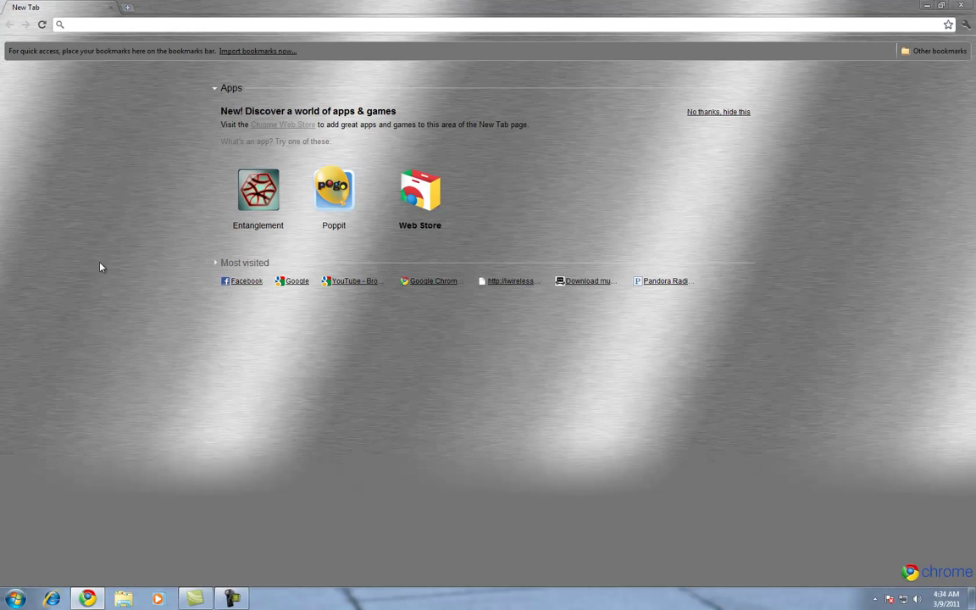
type("UBUNRU")
key("BackSpace")
key("BackSpace")
key("BackSpace")
key("BackSpace")
key("BackSpace")
key("BackSpace")
type("ubuntu")
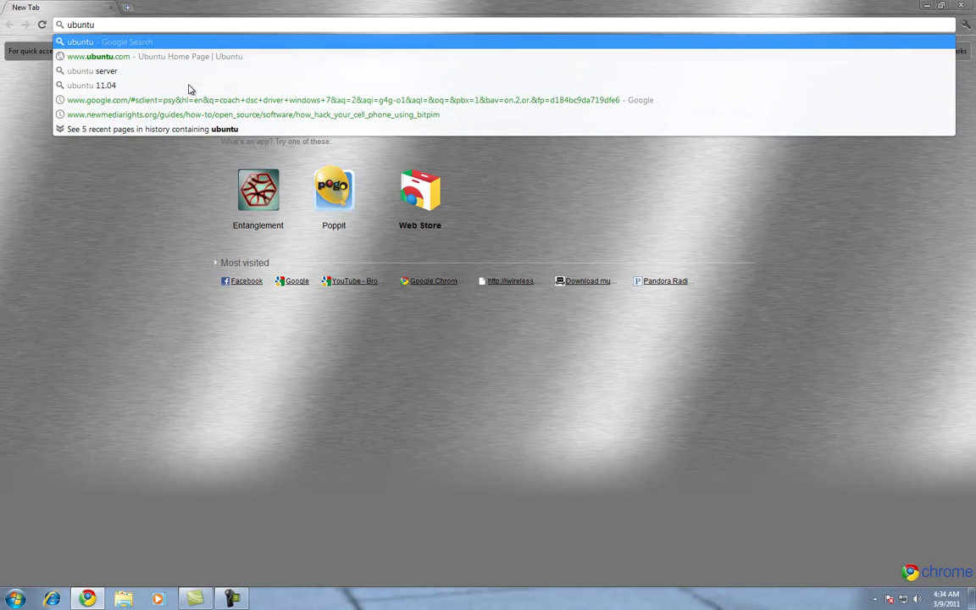
type(".com")
key("Return")
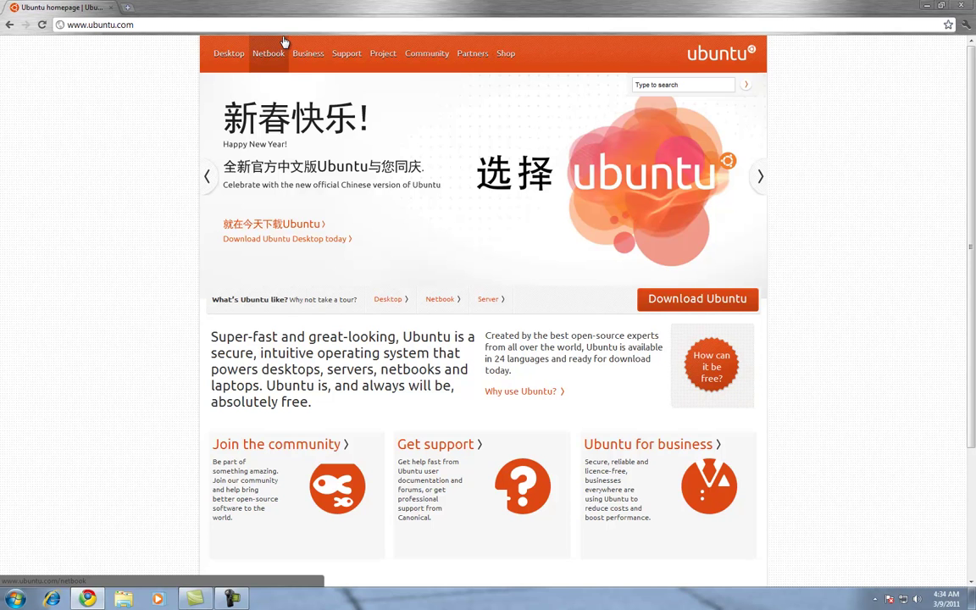
- Go to the Ubuntu Desktop download page and select Ubuntu 10.10 - Latest version
left_click(224, 56)
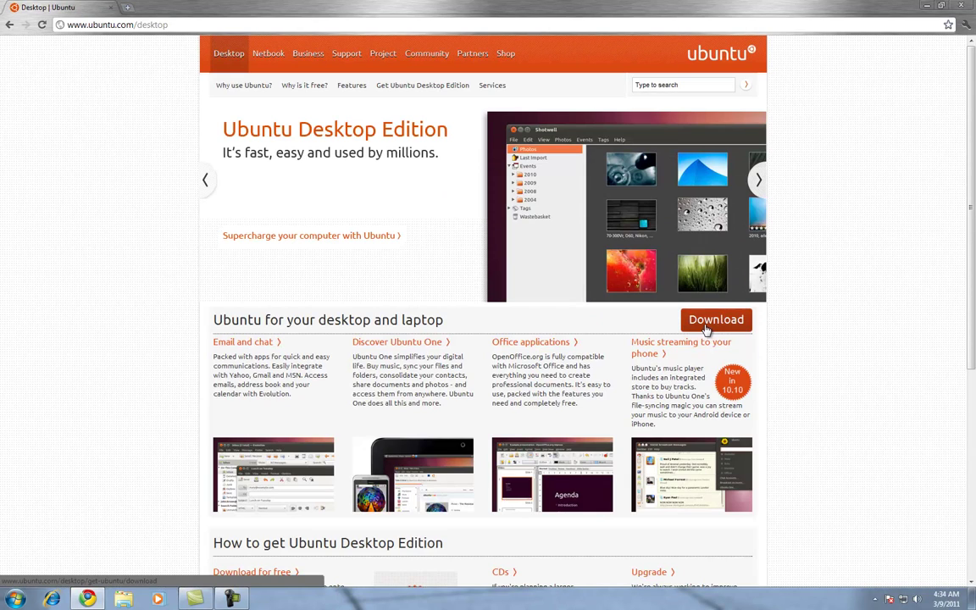
left_click(706, 322)
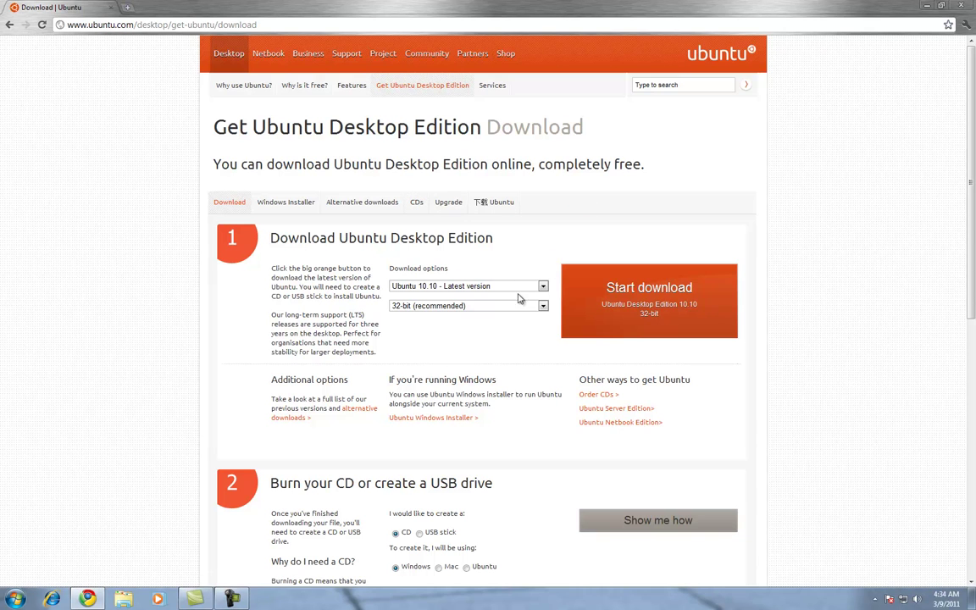
left_click(465, 288)
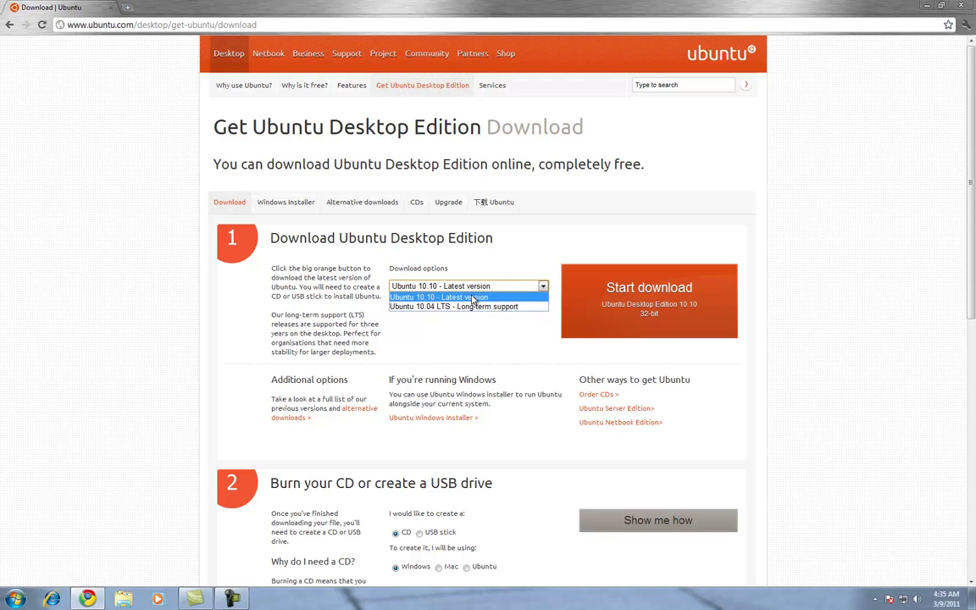
left_click(473, 298)
left_click(466, 307)
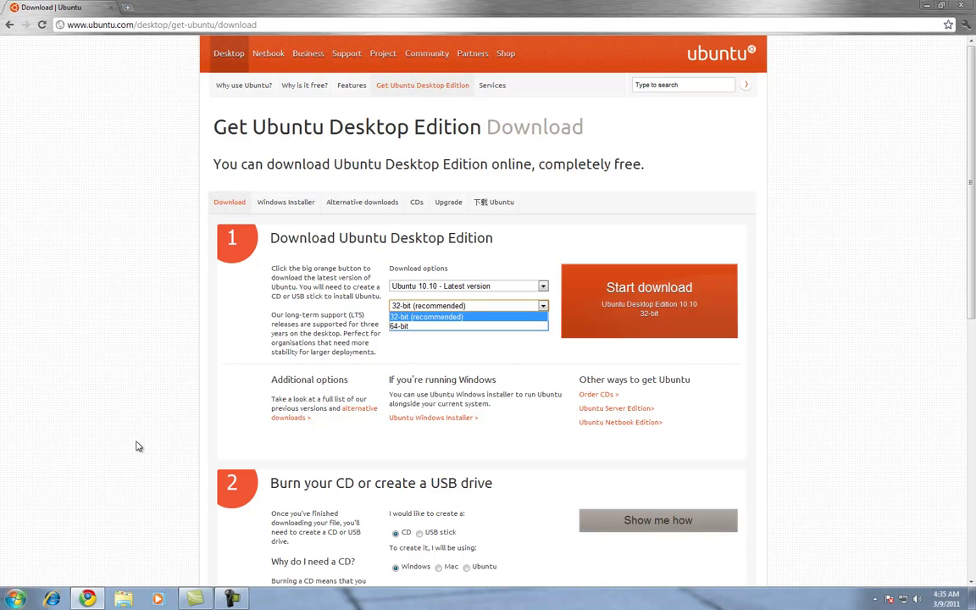
left_click(125, 400)
left_click(12, 600)
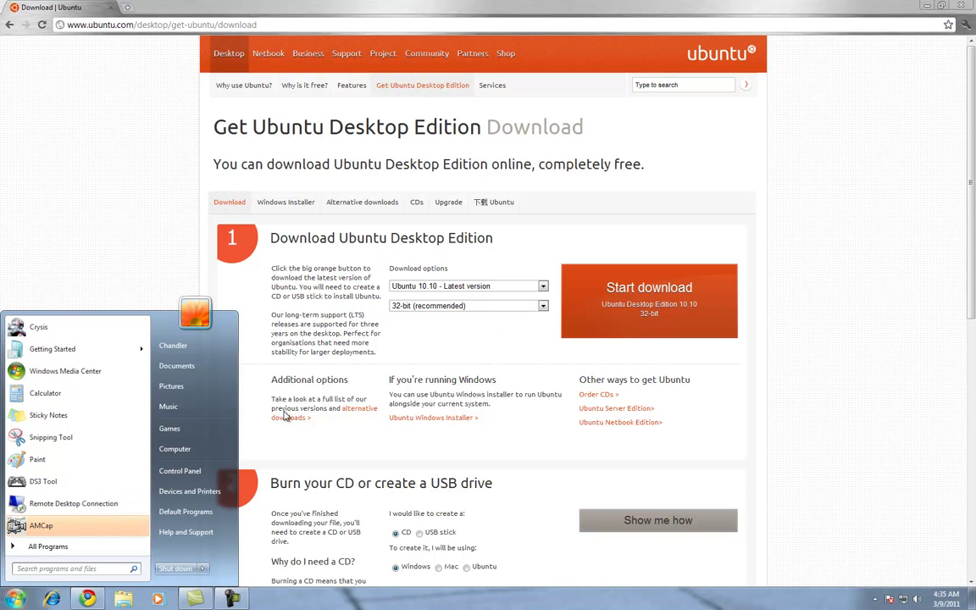
right_click(206, 451)
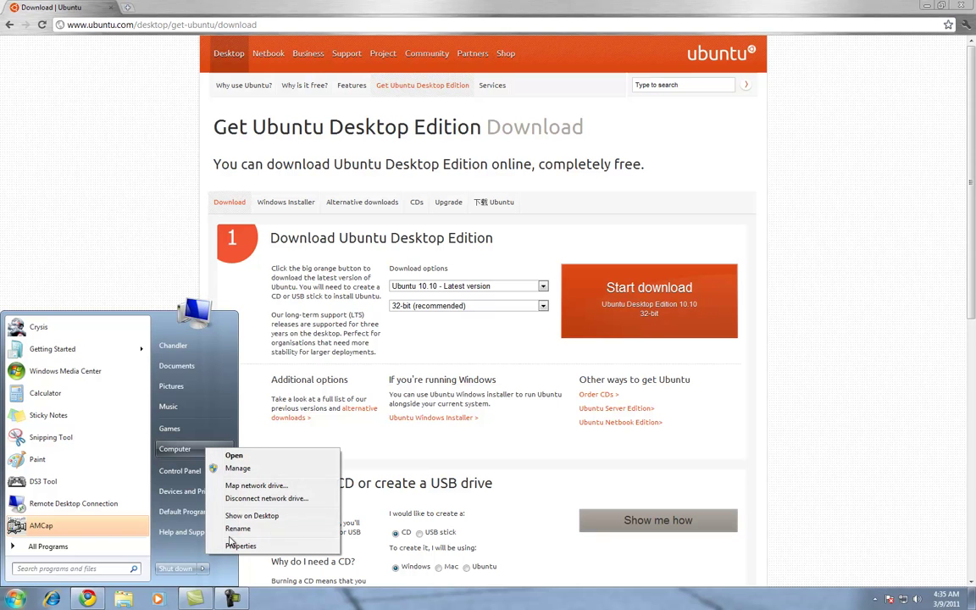
left_click(234, 547)
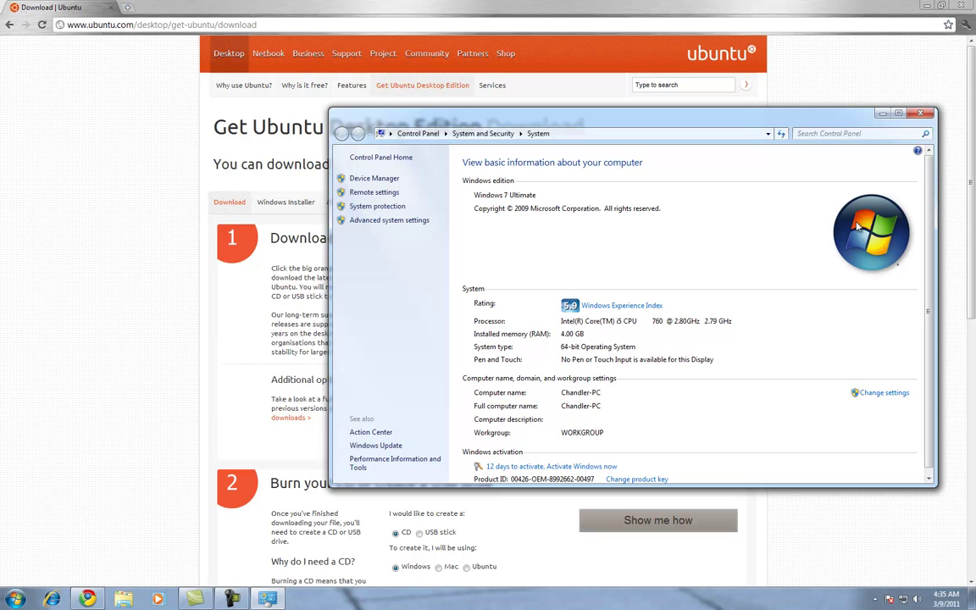
key("alt+F4")
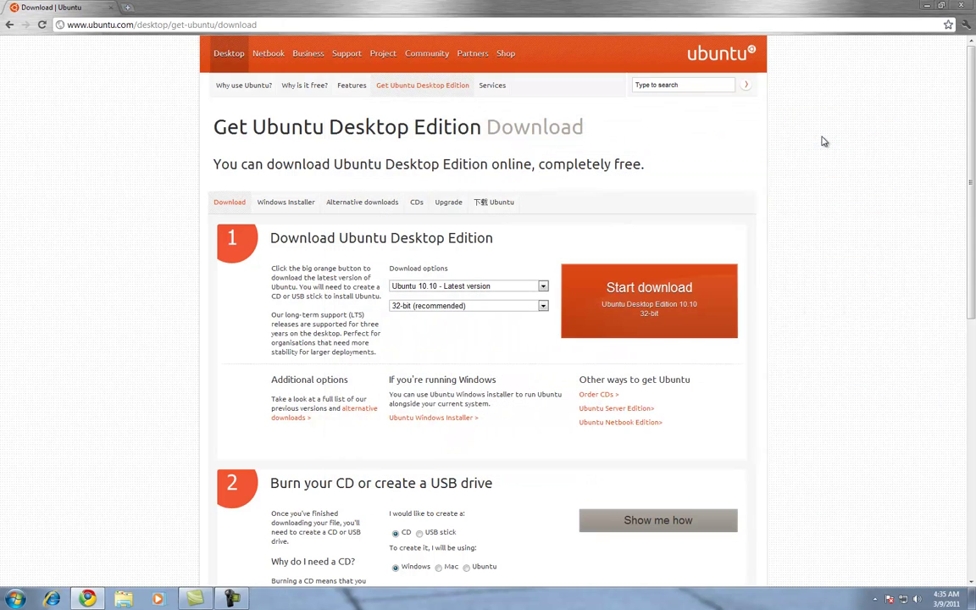
- Switch the architecture to 64-bit and start the Ubuntu 10.10 download
left_click(452, 310)
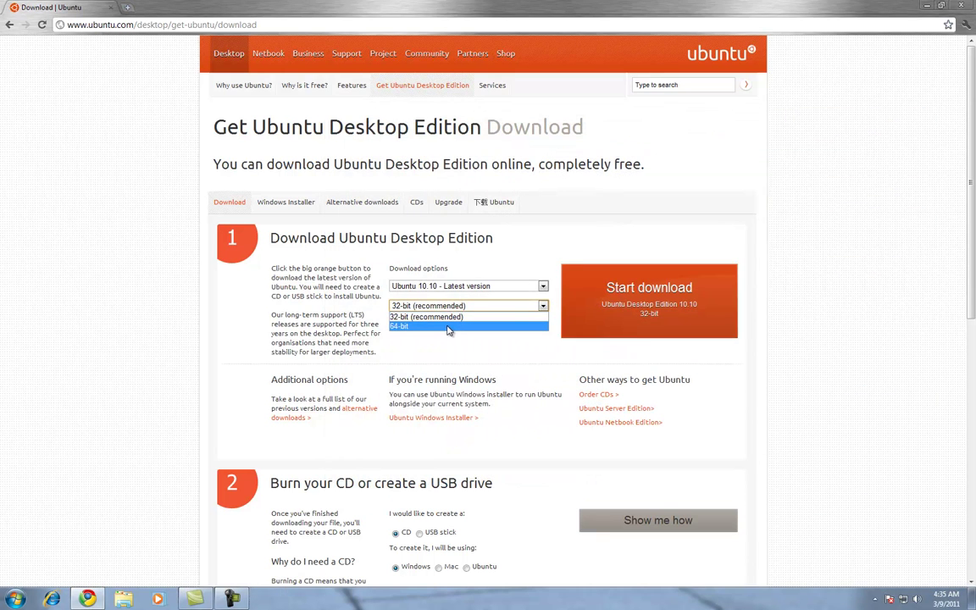
left_click(448, 327)
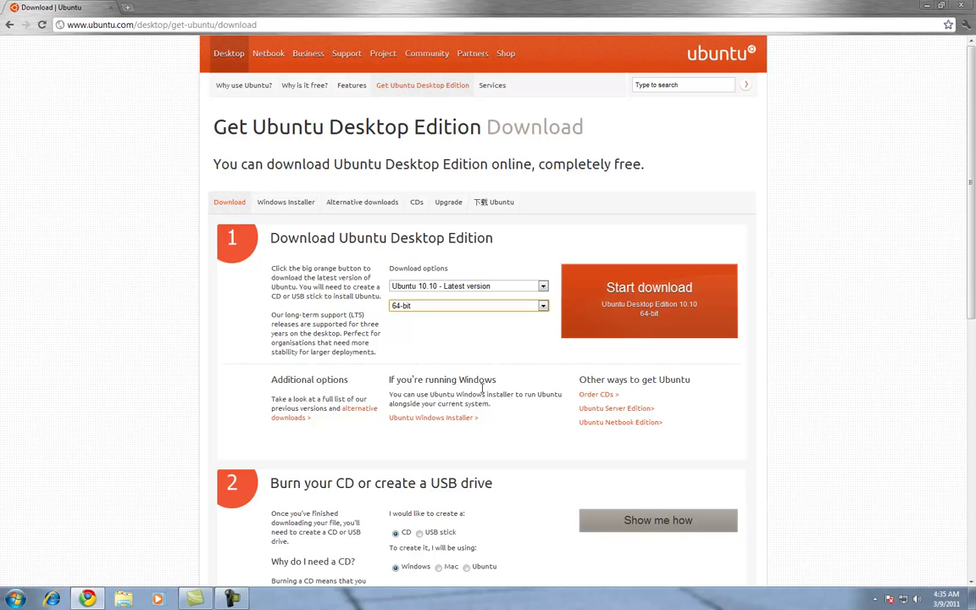
scroll(482, 387, "down", 2)
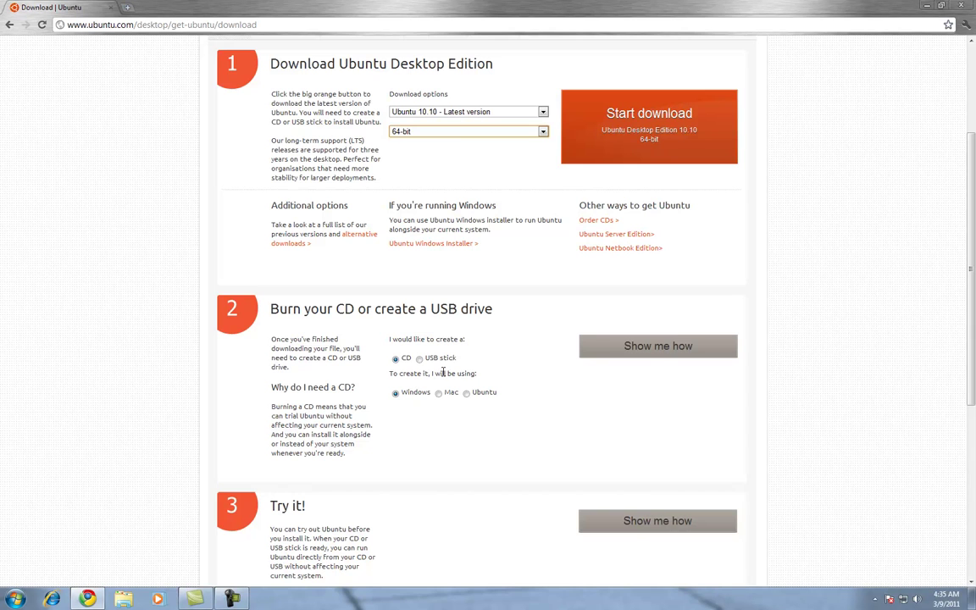
scroll(579, 192, "up", 3)
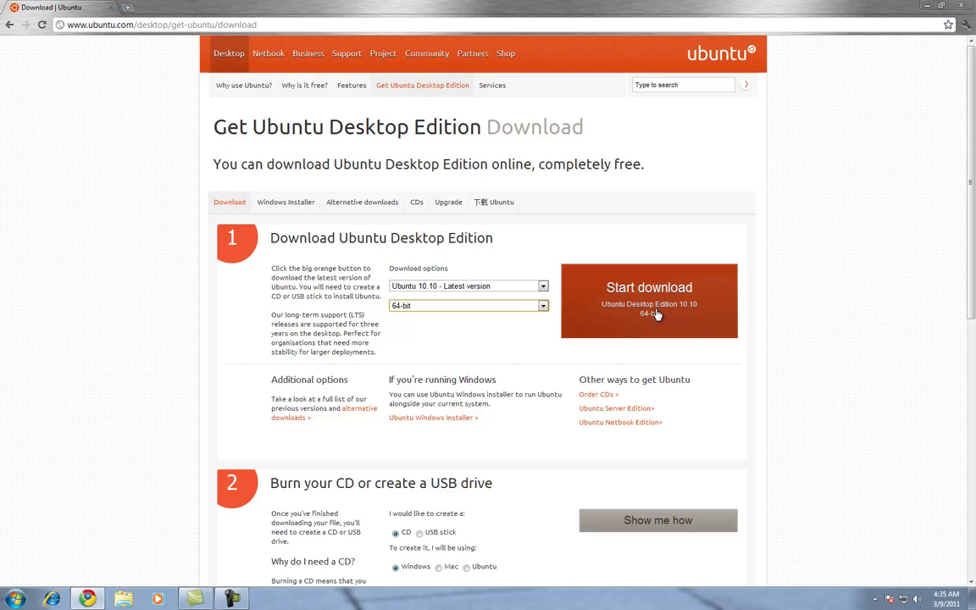
left_click(591, 312)
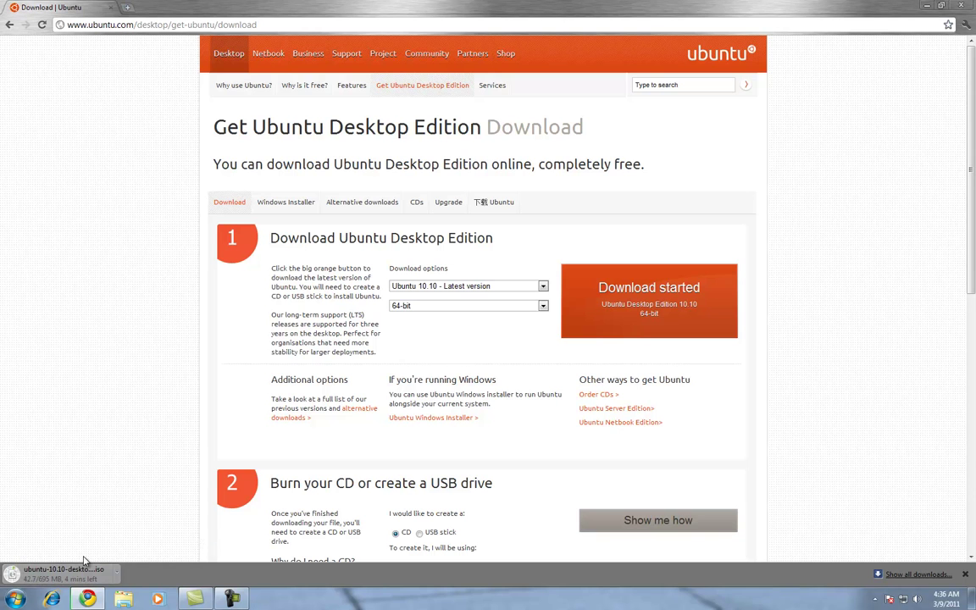
- Run a Speedtest.net test, getting 43 ms ping, 29.27 Mbps down, 2.11 Mbps up
mouse_move(231, 598)
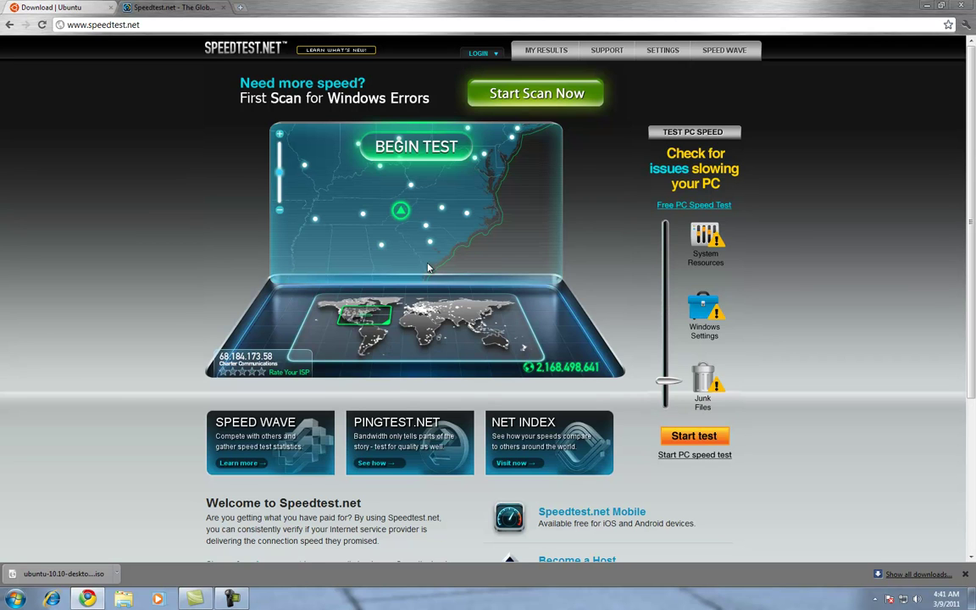
left_click(400, 210)
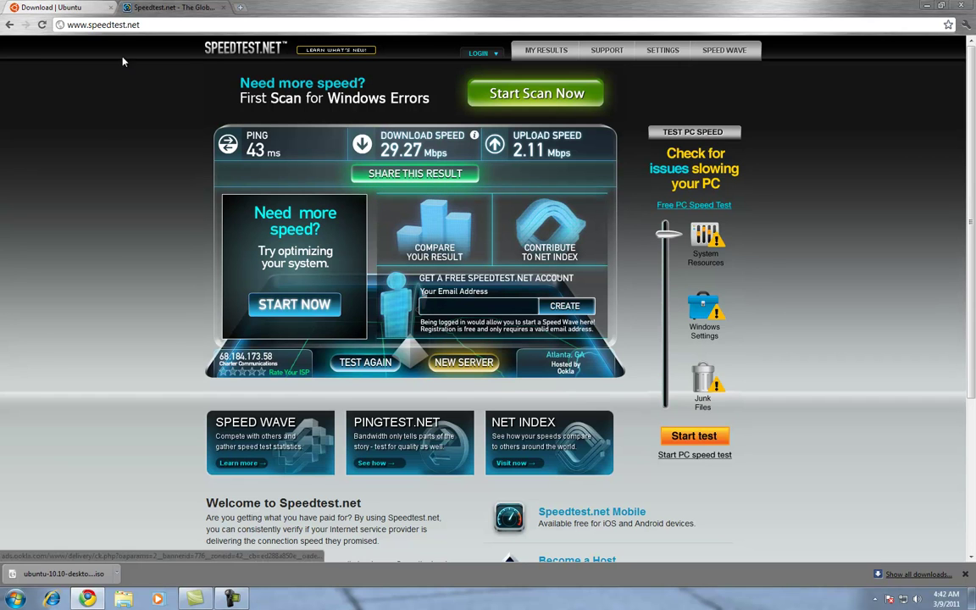
- Open ubuntu-10.10-desktop-amd64.iso from its folder in Disc Image Burner, keeping DVD R Drive (D:)
left_click(103, 575)
left_click(125, 511)
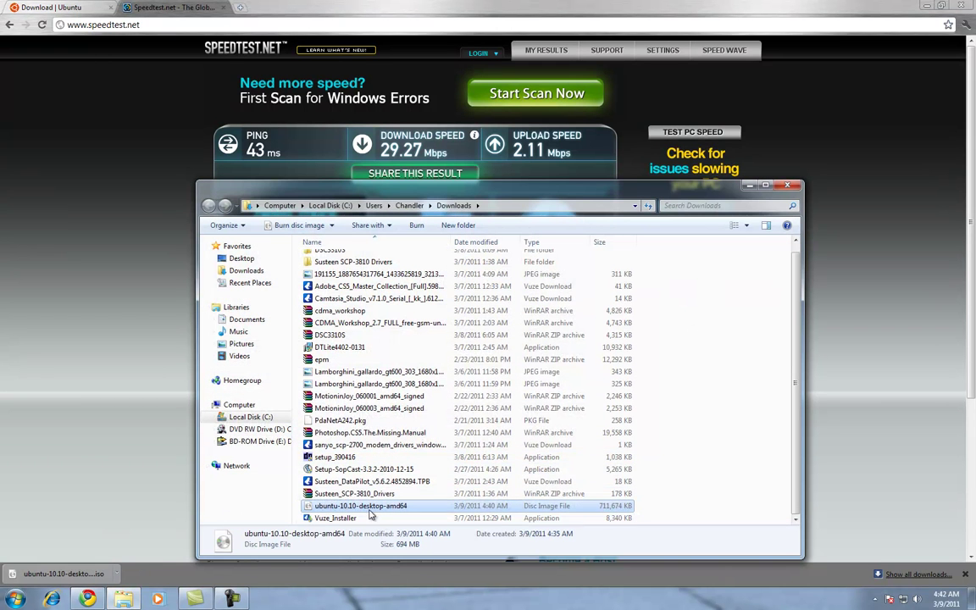
double_click(379, 506)
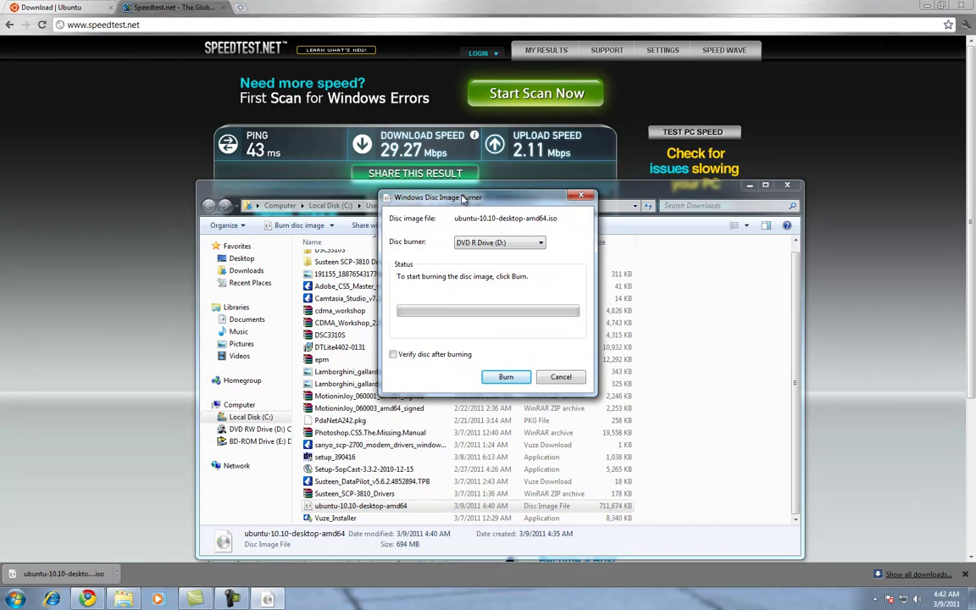
left_click_drag(463, 197, 448, 176)
left_click(477, 227)
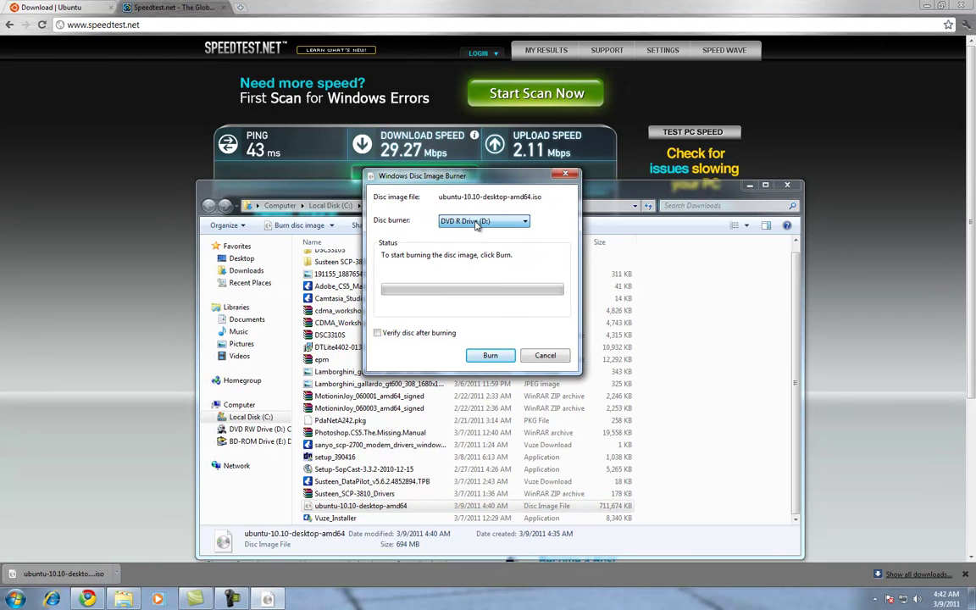